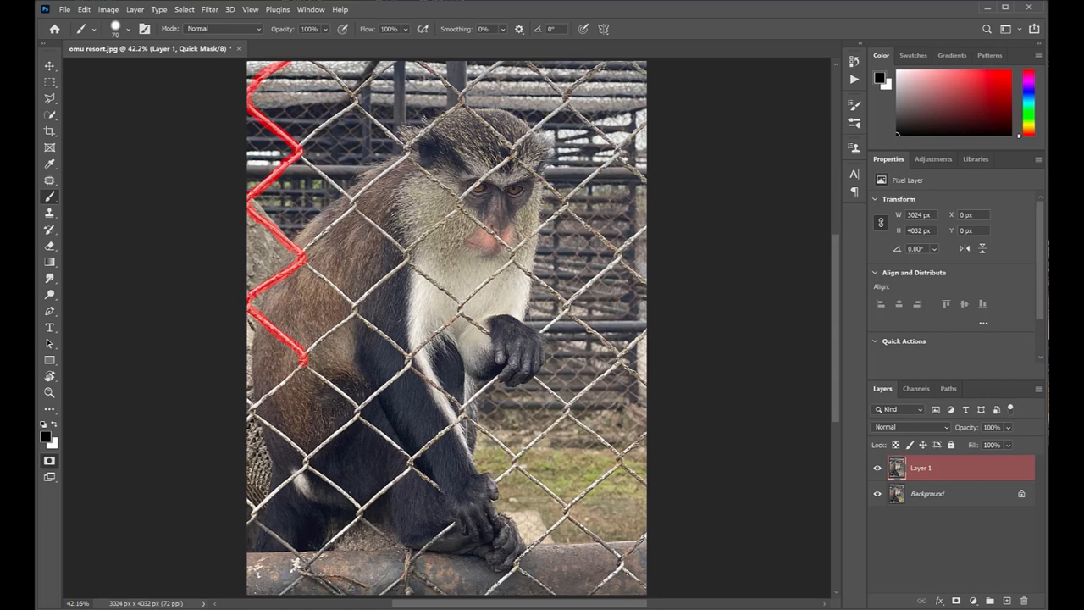
Paint the quick mask over the chain-link wires along the photo's left side and across the monkey's body and arm
drag(304, 365, 256, 412)
mouse_move(293, 445)
mouse_down()
mouse_move(306, 459)
mouse_move(264, 498)
mouse_up()
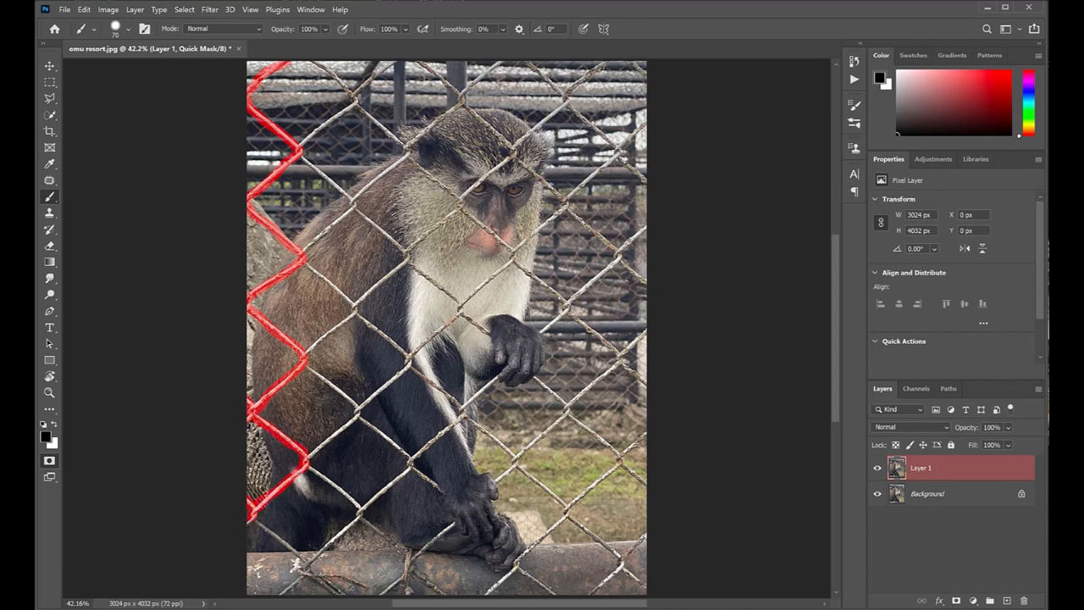
mouse_move(251, 520)
mouse_down()
mouse_move(308, 573)
mouse_move(364, 584)
mouse_up()
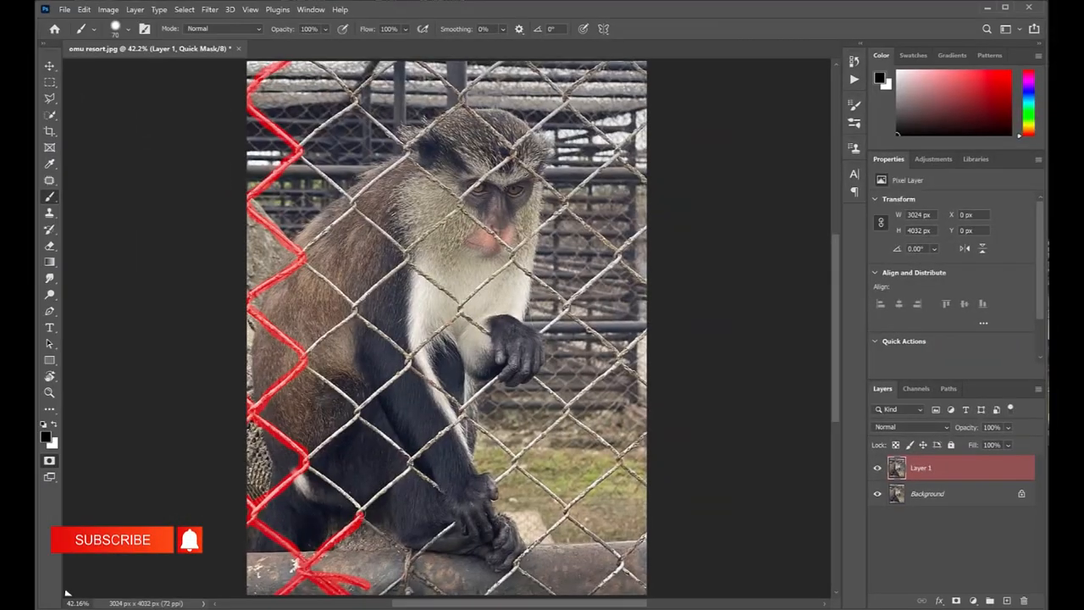
mouse_move(362, 512)
mouse_down()
mouse_move(308, 464)
mouse_move(356, 414)
mouse_move(312, 450)
mouse_up()
drag(304, 365, 341, 391)
drag(355, 305, 307, 350)
mouse_move(303, 260)
mouse_down()
mouse_move(364, 303)
mouse_move(410, 254)
mouse_move(433, 339)
mouse_move(356, 307)
mouse_up()
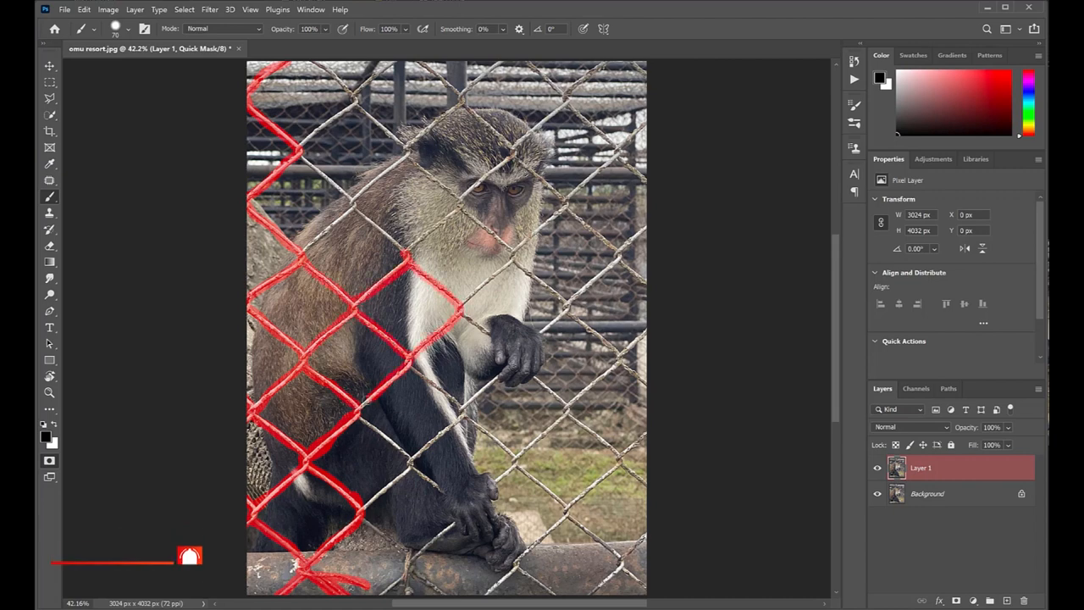
mouse_move(356, 413)
mouse_down()
mouse_move(412, 460)
mouse_move(360, 513)
mouse_move(408, 589)
mouse_move(378, 596)
mouse_up()
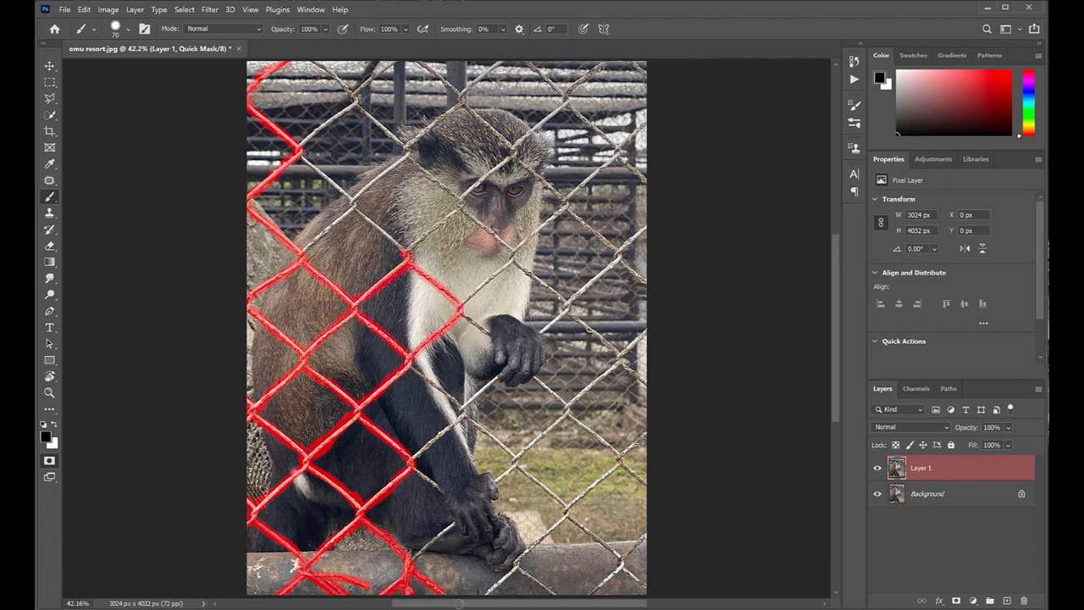
Continue the quick mask over the fence wires near the monkey's feet and across the lower and middle right background
mouse_move(411, 560)
mouse_down()
mouse_move(441, 590)
mouse_move(438, 539)
mouse_up()
mouse_move(442, 492)
mouse_down()
mouse_move(415, 466)
mouse_move(468, 413)
mouse_move(568, 518)
mouse_move(488, 595)
mouse_up()
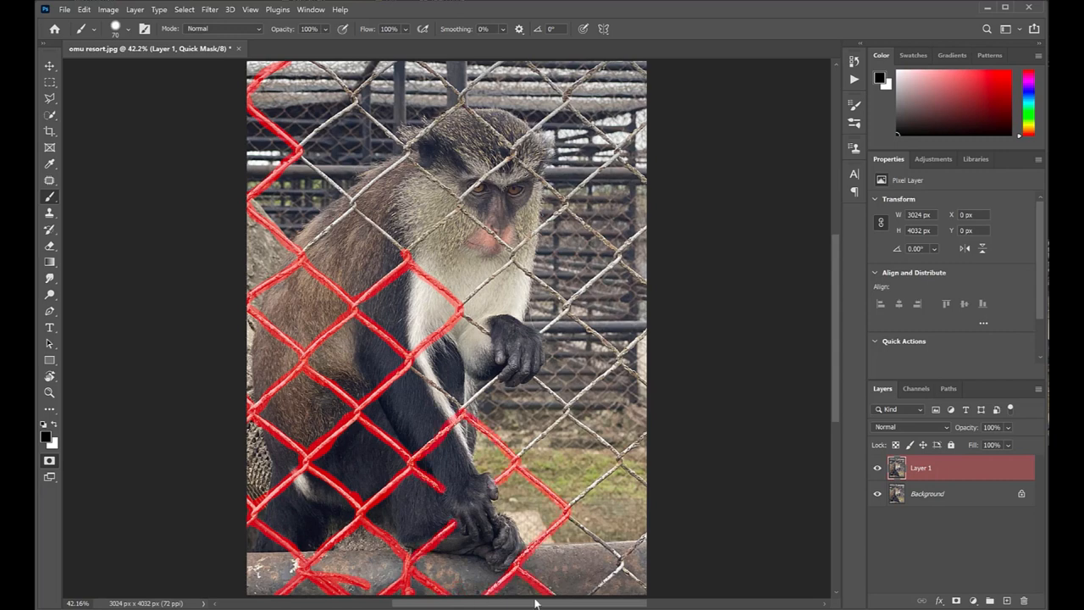
drag(646, 532, 586, 593)
mouse_move(621, 559)
mouse_down()
mouse_move(574, 508)
mouse_move(644, 482)
mouse_up()
mouse_move(646, 430)
mouse_down()
mouse_move(589, 470)
mouse_move(565, 408)
mouse_up()
drag(565, 408, 518, 460)
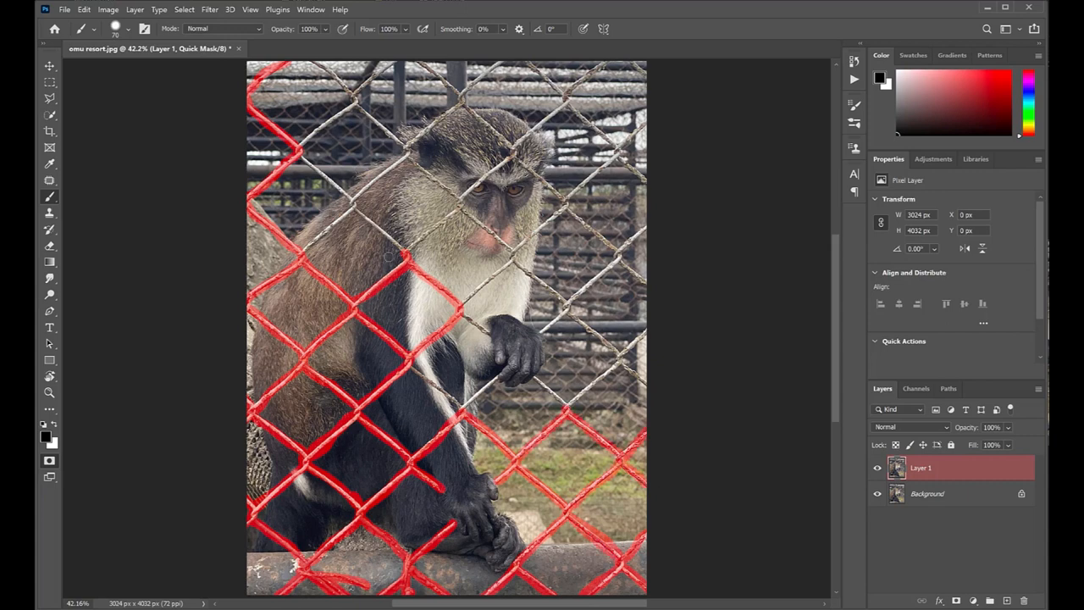
mouse_move(409, 401)
mouse_down()
mouse_move(451, 378)
mouse_move(498, 374)
mouse_move(569, 408)
mouse_move(643, 333)
mouse_move(644, 382)
mouse_move(570, 310)
mouse_move(543, 330)
mouse_move(463, 312)
mouse_move(569, 307)
mouse_move(646, 227)
mouse_up()
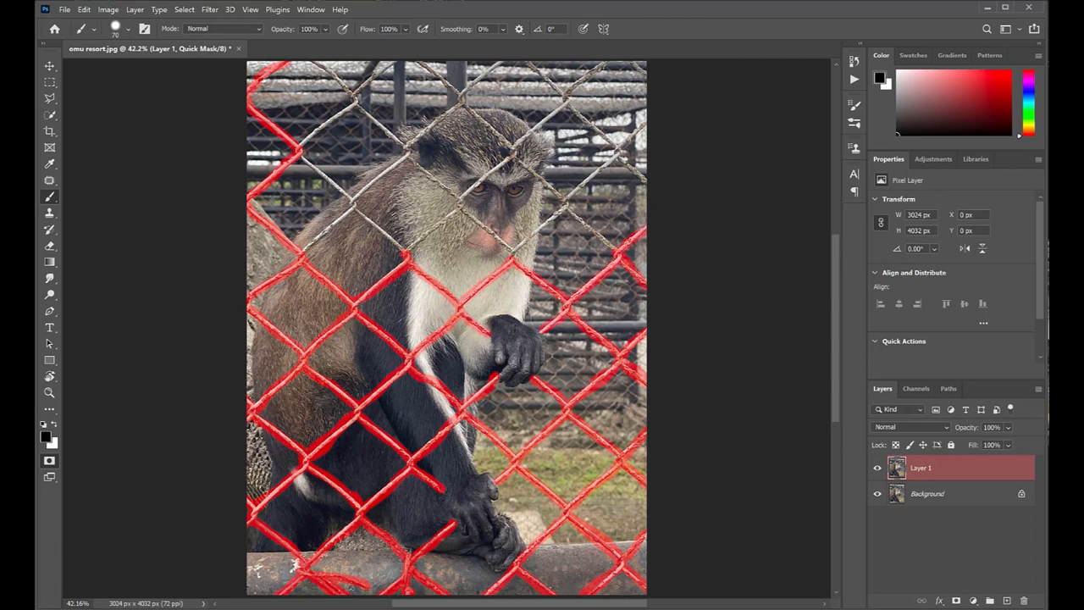
Mask the remaining fence wires across the monkey's face, head and back and along the photo's upper edge
mouse_move(309, 65)
mouse_down()
mouse_move(498, 245)
mouse_move(577, 216)
mouse_move(619, 251)
mouse_up()
drag(620, 154, 657, 186)
drag(646, 121, 565, 199)
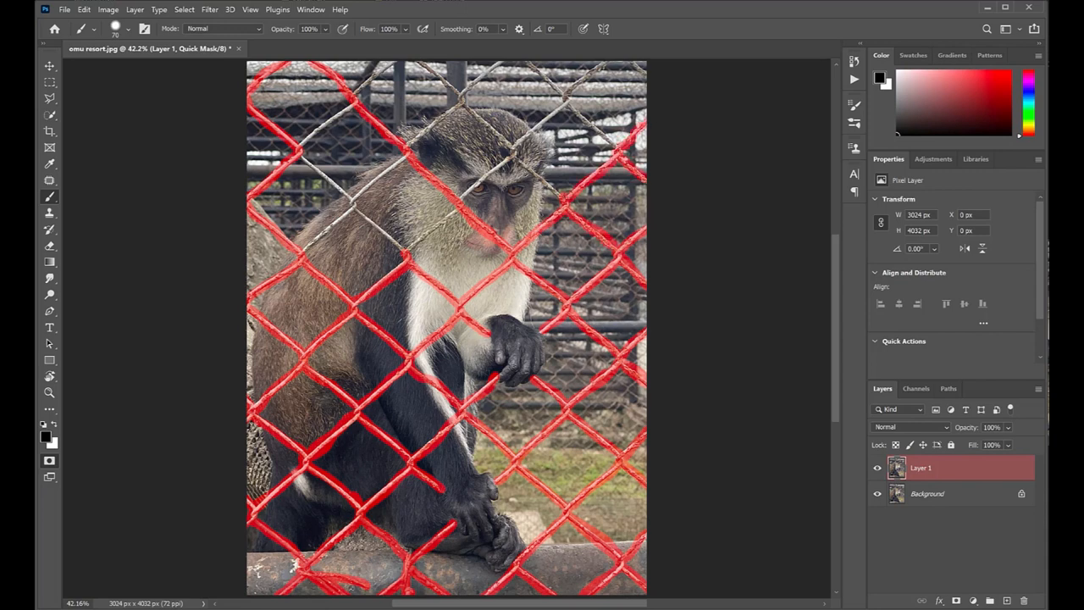
mouse_move(304, 253)
mouse_down()
mouse_move(322, 237)
mouse_move(410, 254)
mouse_move(513, 159)
mouse_move(562, 198)
mouse_up()
mouse_move(514, 154)
mouse_down()
mouse_move(601, 132)
mouse_move(621, 152)
mouse_up()
drag(646, 74, 627, 61)
mouse_move(609, 63)
mouse_down()
mouse_move(587, 82)
mouse_move(525, 62)
mouse_up()
mouse_move(505, 63)
mouse_down()
mouse_move(398, 161)
mouse_move(309, 168)
mouse_move(373, 80)
mouse_move(457, 90)
mouse_up()
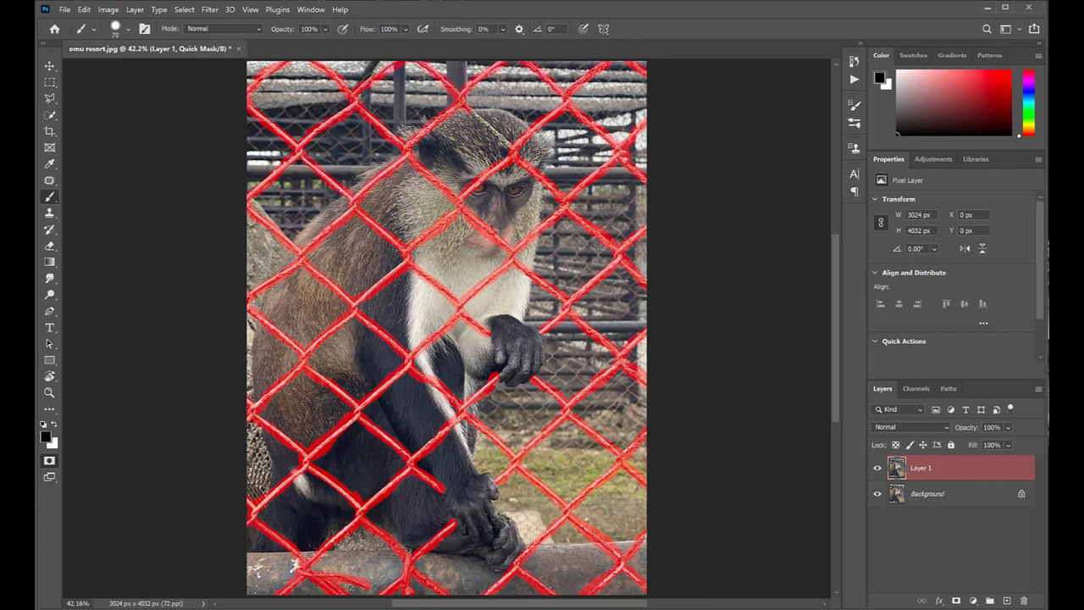
Turn the quick mask into a selection and invert it so that only the painted fence wires are selected
click(49, 115)
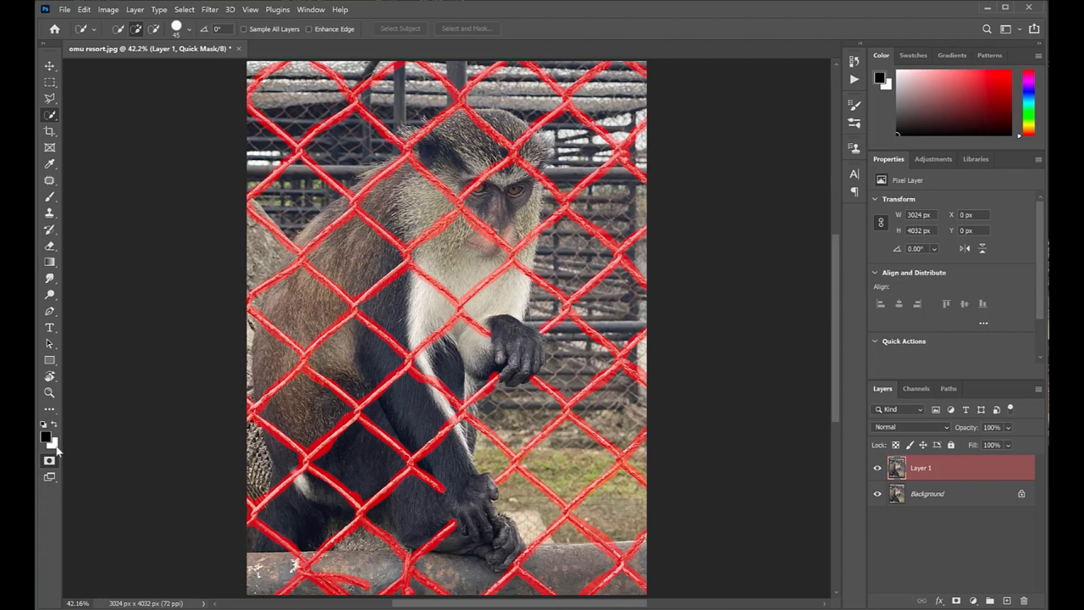
click(50, 460)
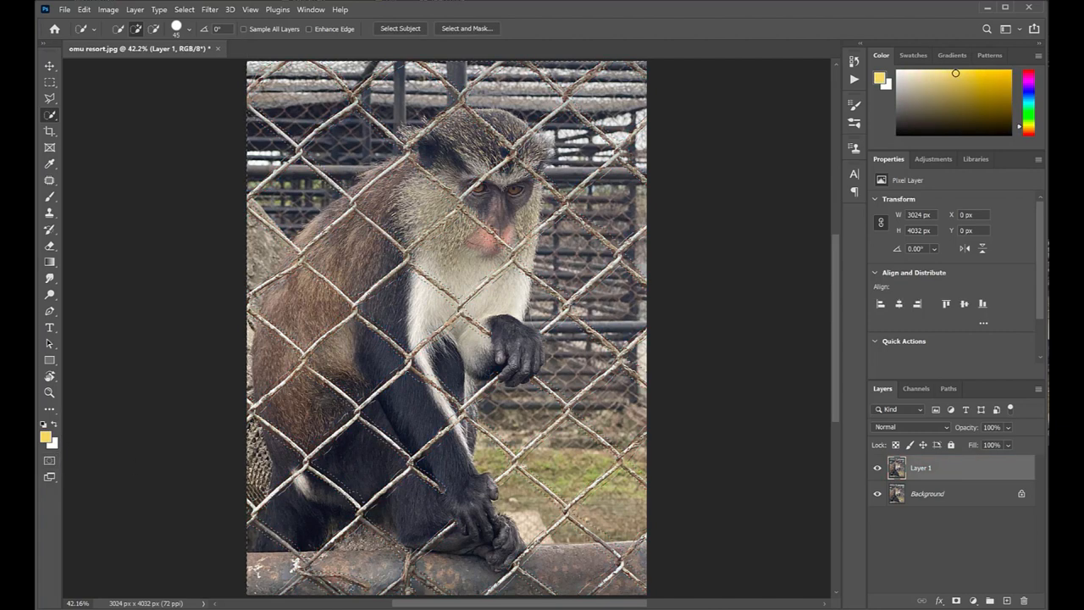
right_click(463, 247)
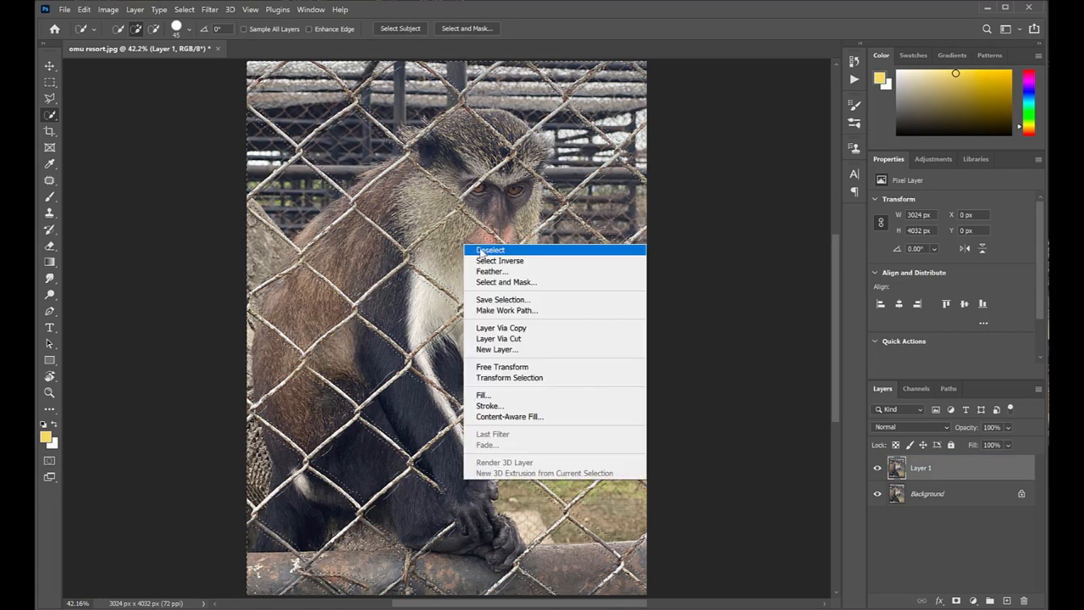
click(499, 263)
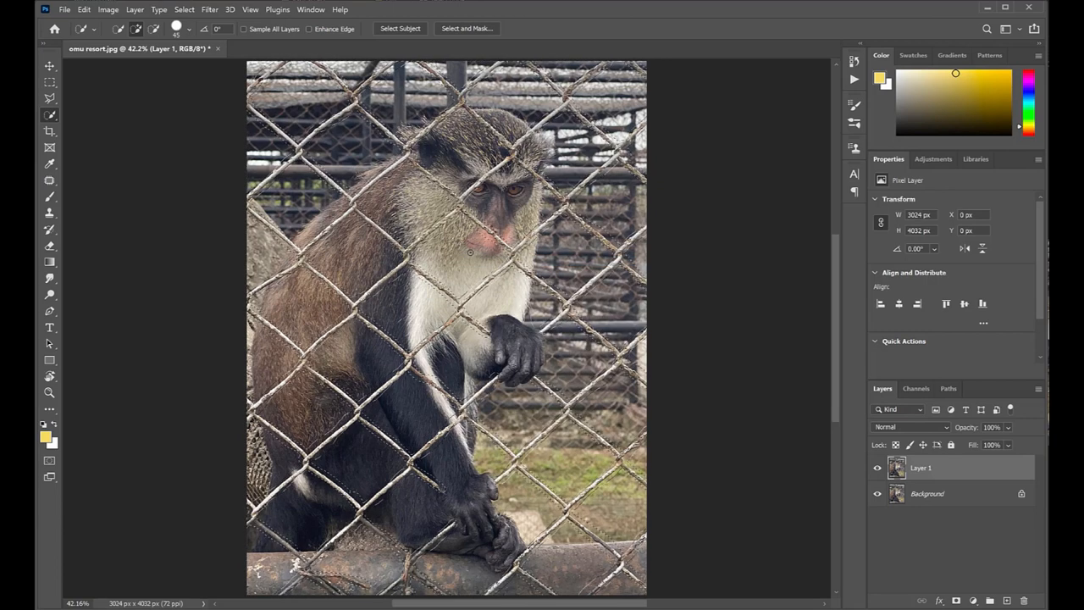
Fill the selected wires with Content-Aware contents in Normal mode at 100% opacity, with Color Adaptation on, and deselect
right_click(469, 251)
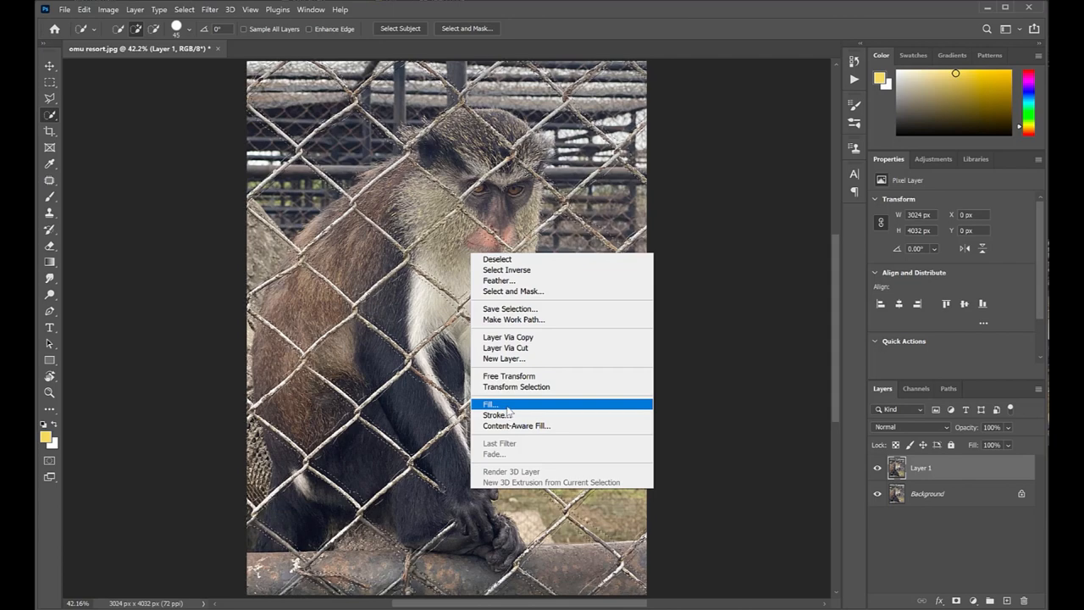
click(506, 405)
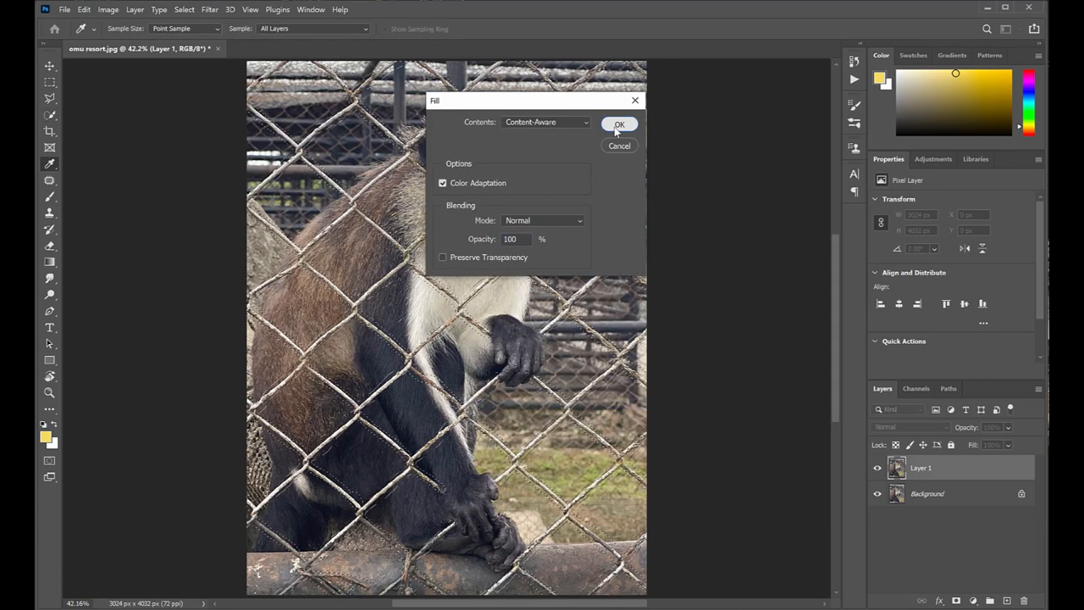
click(619, 125)
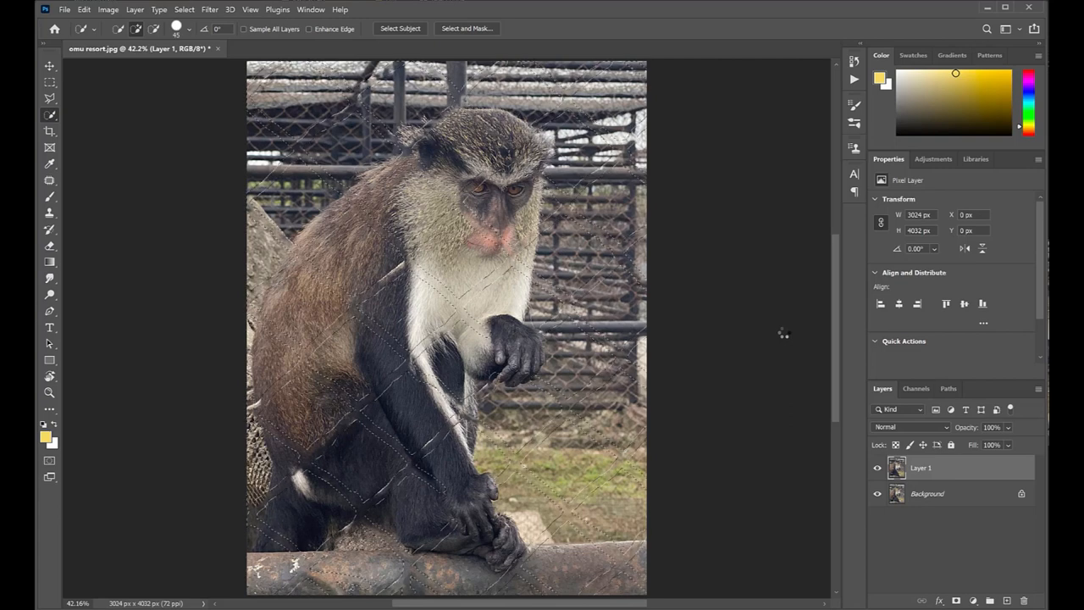
key(ctrl+d)
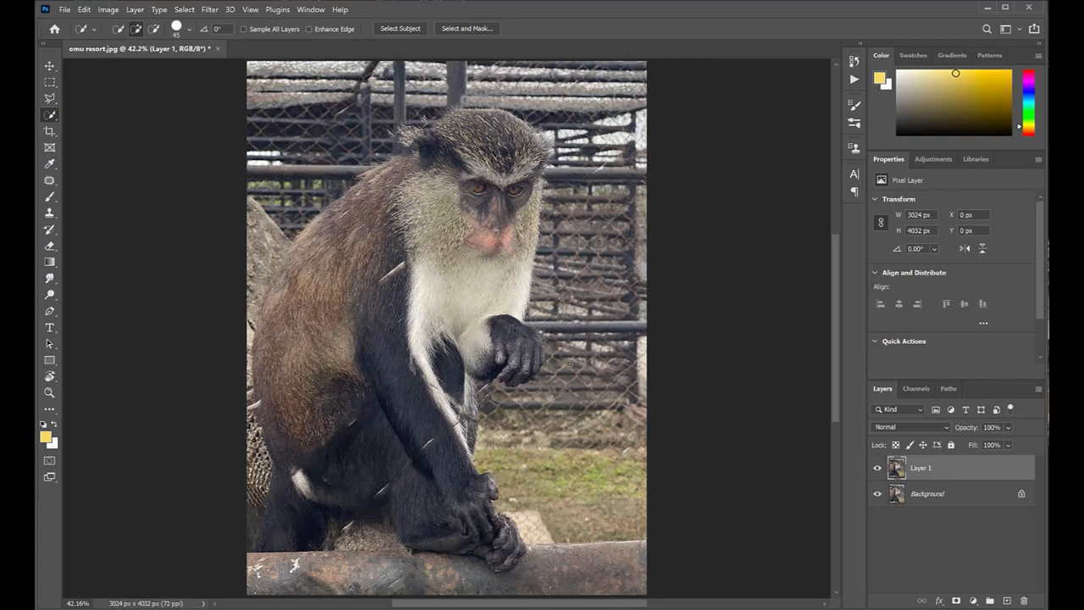
Remove the leftover wire fragments on the monkey's shoulder, forearm and legs with the Spot Healing Brush
click(49, 181)
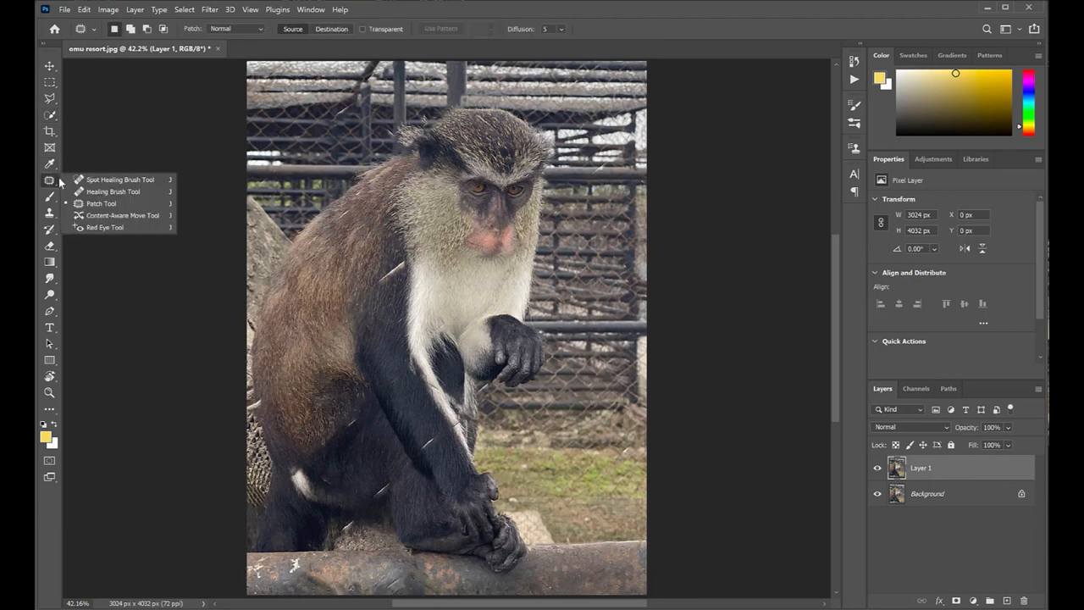
click(120, 185)
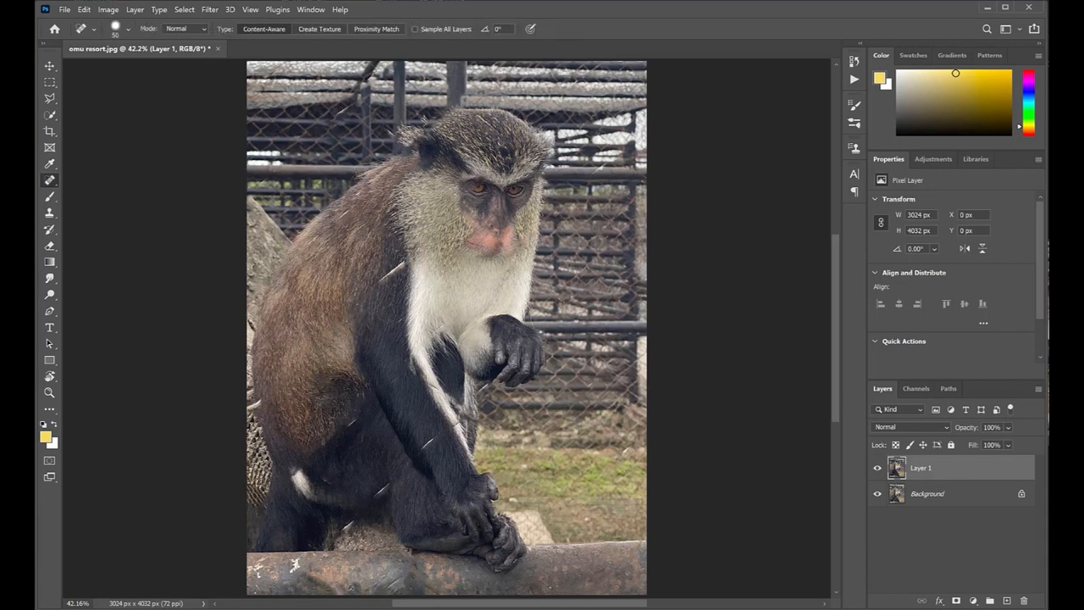
drag(408, 258, 376, 280)
drag(433, 436, 421, 449)
drag(389, 484, 339, 533)
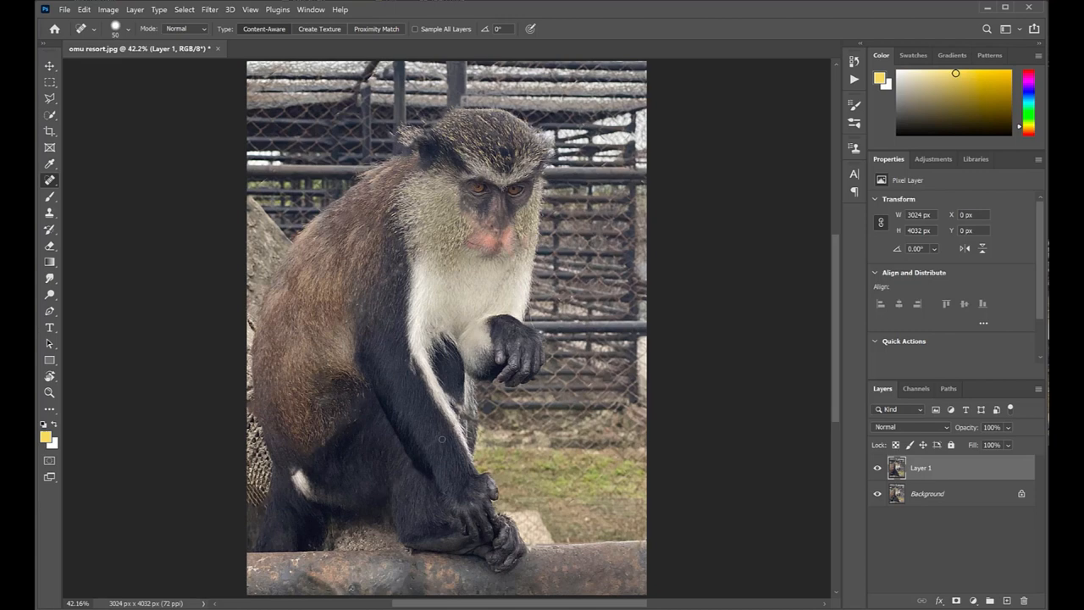
Compare the retouched photo with the original by toggling the visibility of Layer 1
key(v)
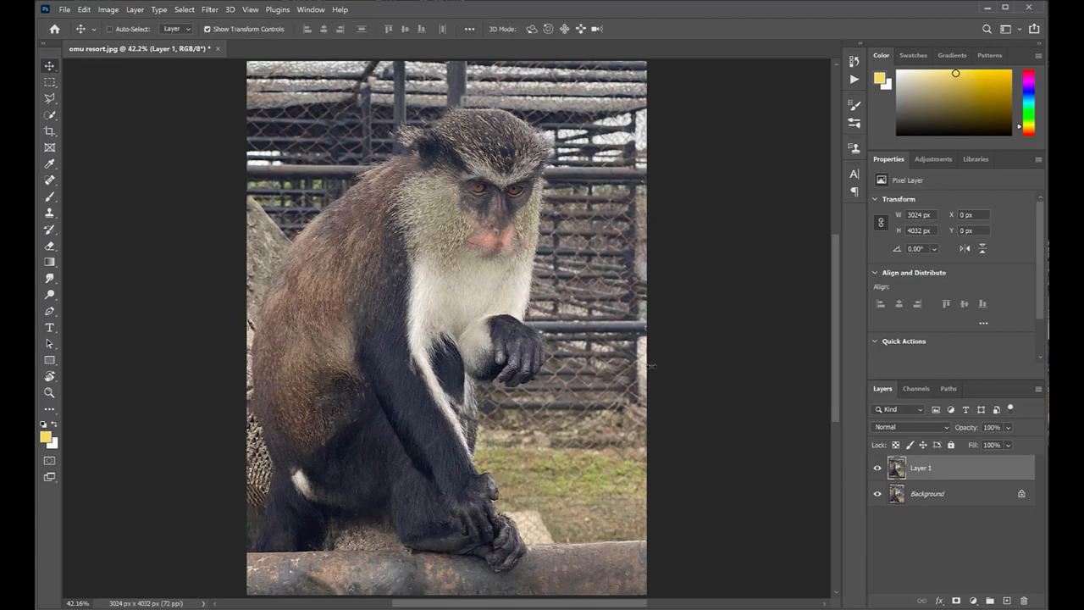
click(877, 471)
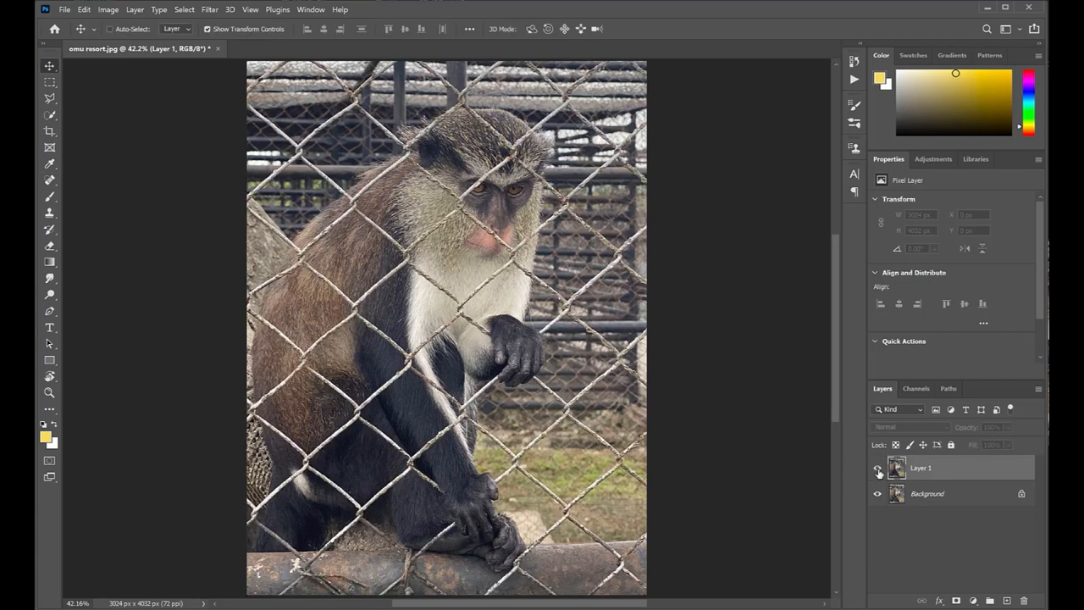
click(878, 471)
click(877, 471)
click(878, 471)
click(877, 471)
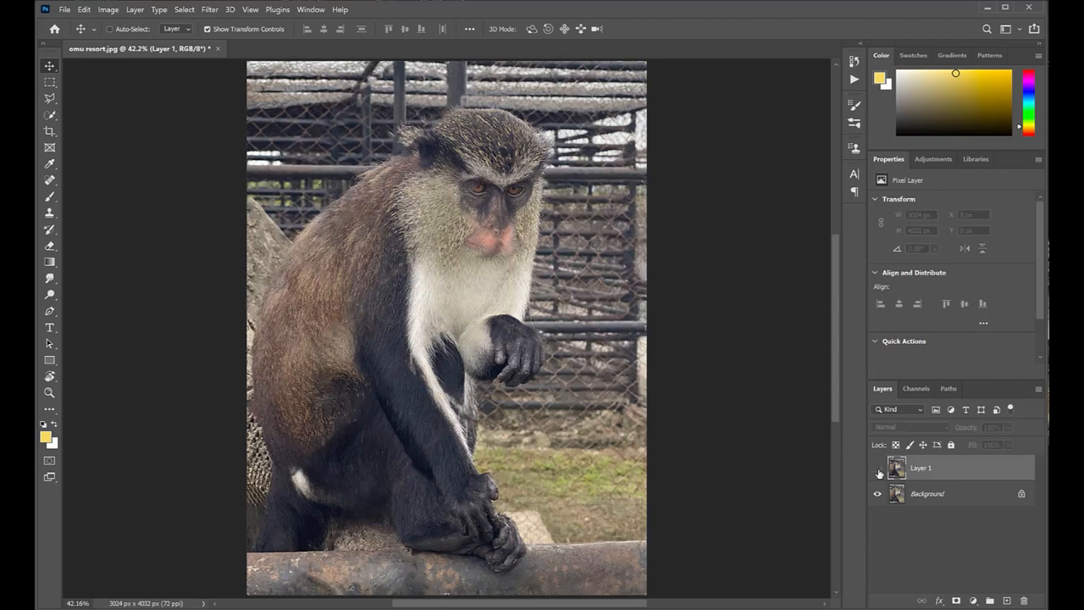
click(878, 471)
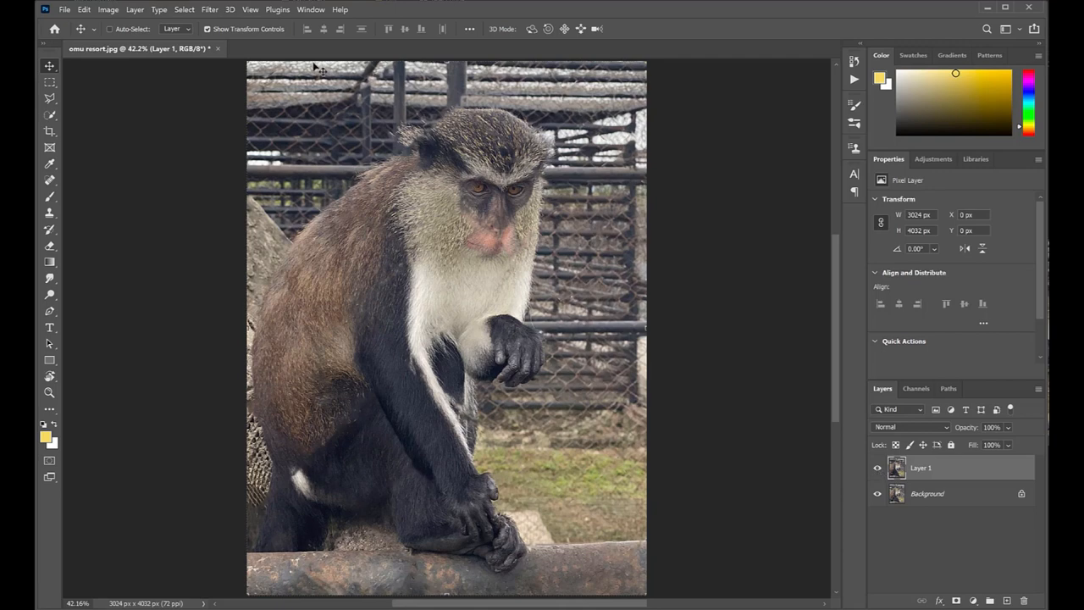
Start the Camera Raw Filter on Layer 1 and set Tint to +1, Exposure to about +0.1 and Contrast to -2
click(210, 12)
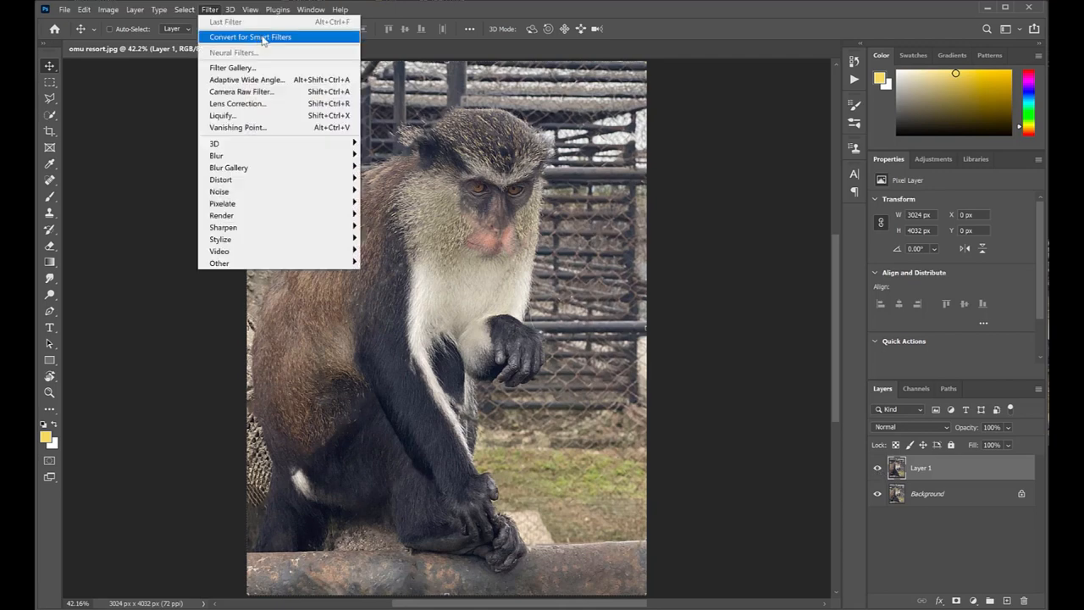
click(265, 93)
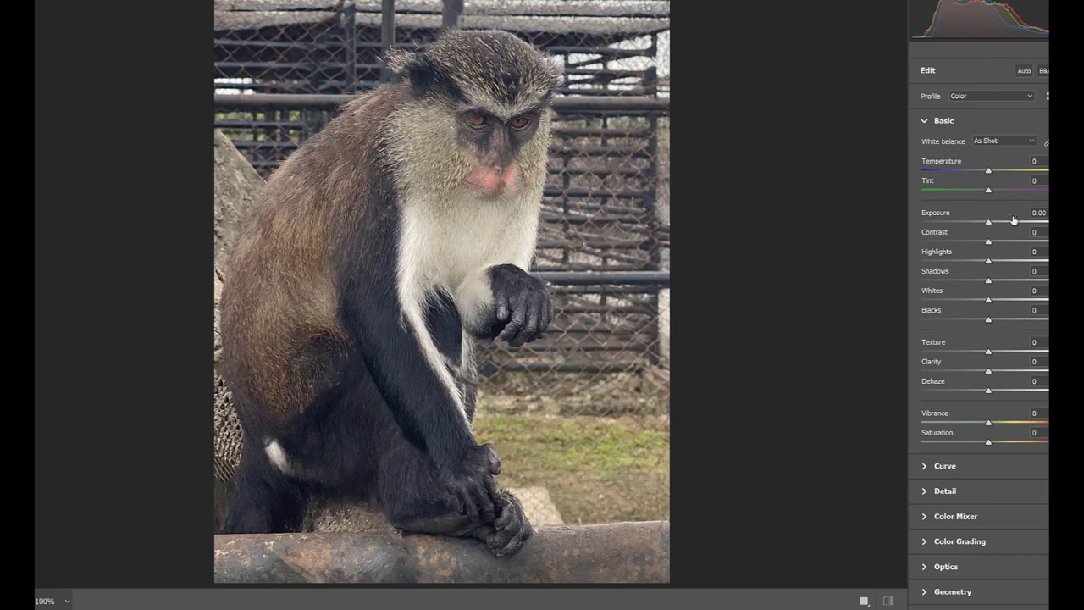
drag(987, 172, 984, 172)
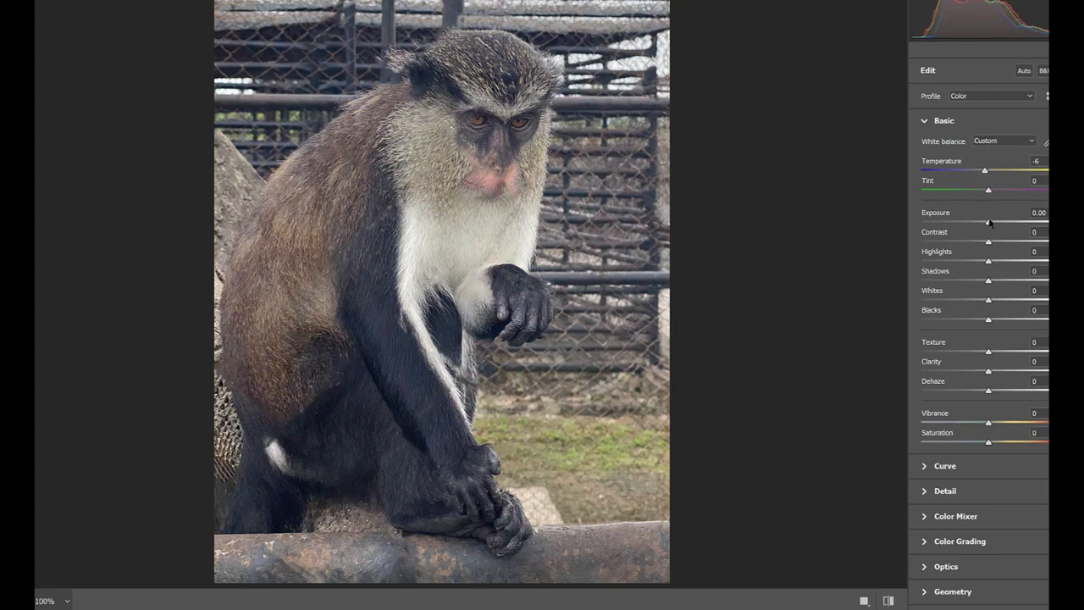
mouse_move(990, 223)
mouse_down()
mouse_move(1000, 224)
mouse_move(987, 242)
mouse_up()
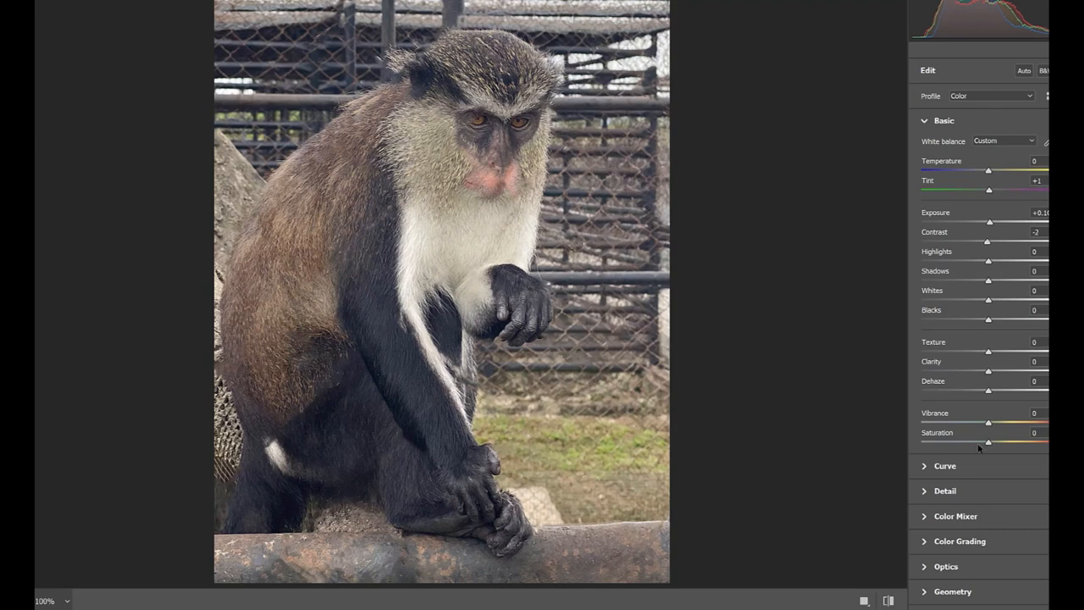
Set Vibrance to +13, Dehaze and Clarity to +12, Texture to -7, Blacks to -10, Shadows to -1 and Highlights to +8
drag(997, 427, 981, 320)
drag(988, 280, 994, 261)
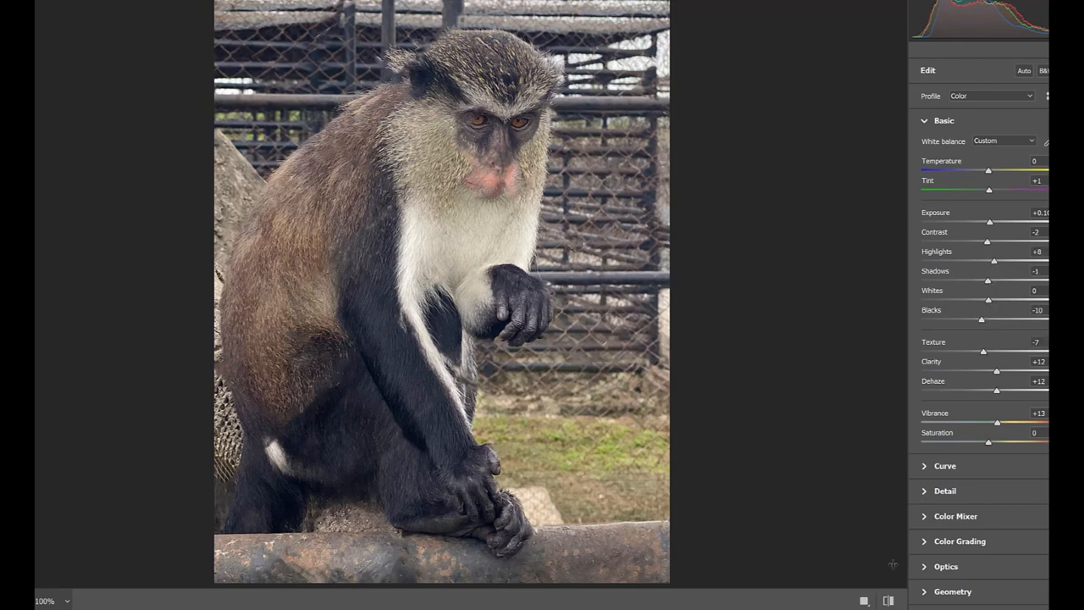
With before and after views side by side, set Blacks to -30 and Whites to +15, and lower Texture and Shadows slightly
click(865, 601)
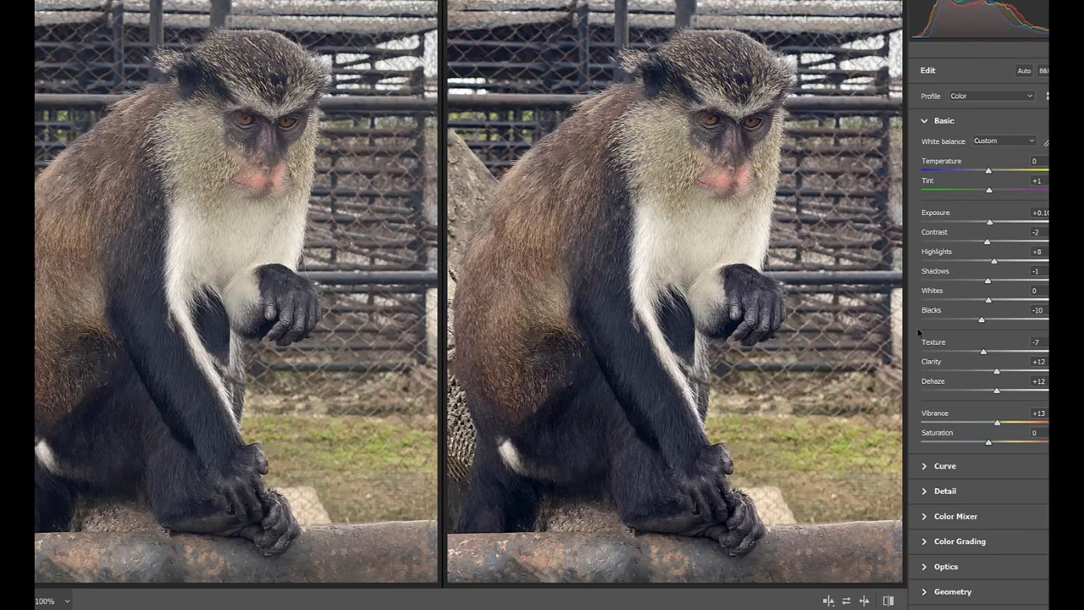
drag(981, 320, 968, 321)
drag(989, 301, 999, 303)
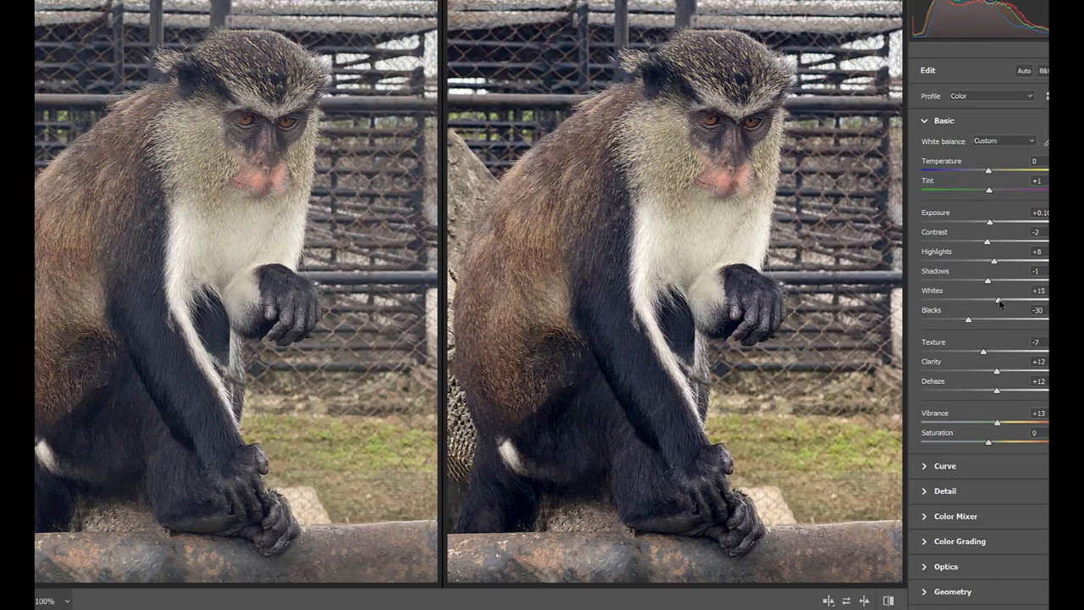
drag(984, 353, 978, 354)
drag(988, 282, 977, 282)
In the Color Mixer, set the saturation of Reds to +32, Oranges to +29 and Yellows to +49
click(943, 536)
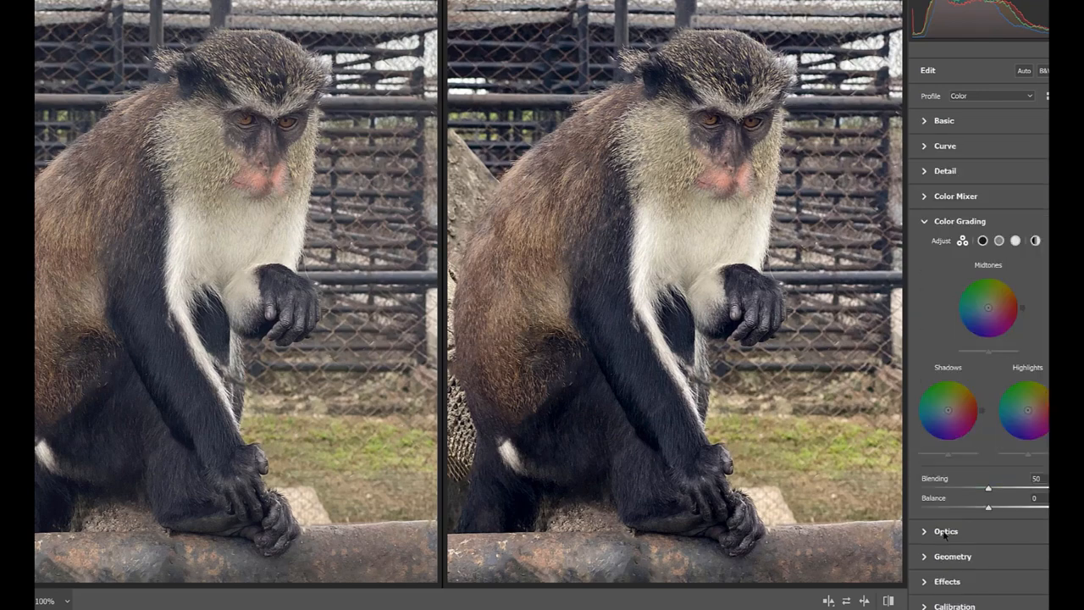
click(955, 200)
click(955, 199)
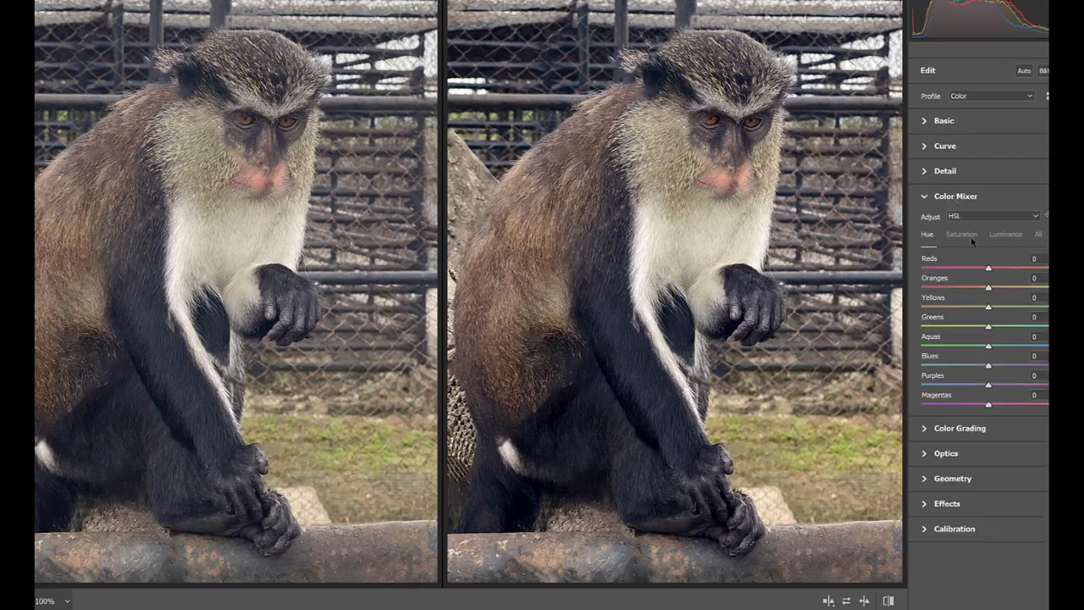
click(962, 235)
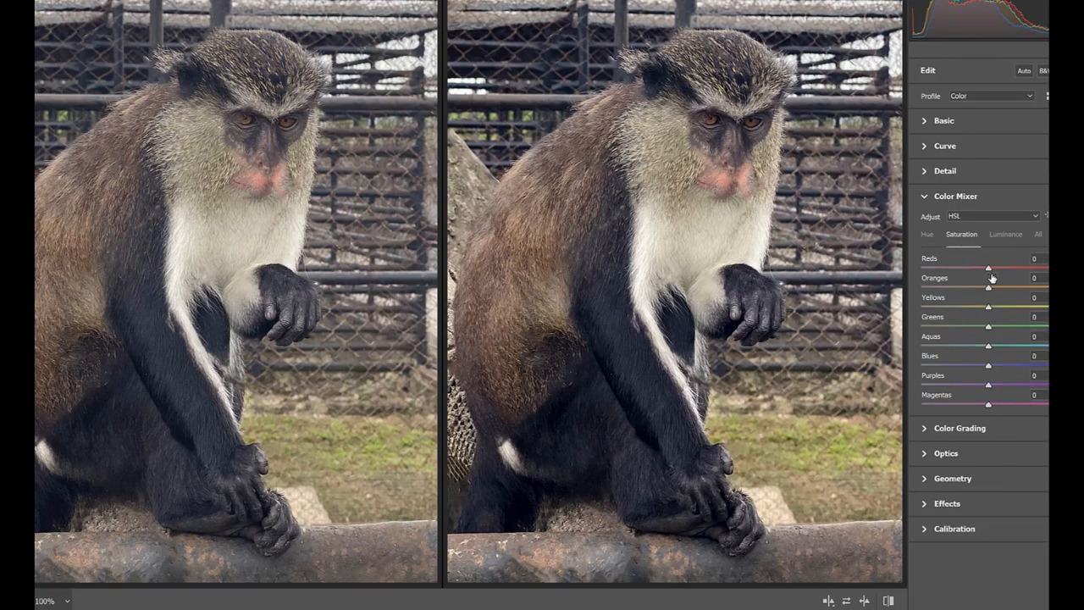
drag(989, 269, 1014, 270)
drag(988, 289, 1022, 309)
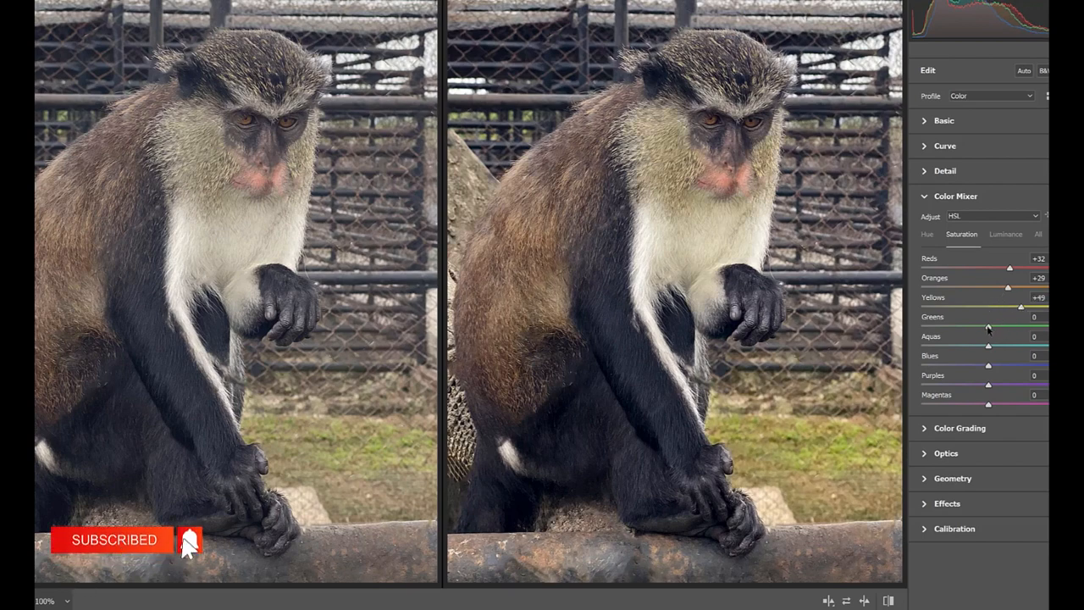
In the Color Mixer, set the luminance of Reds to -9 and raise the saturation of Greens and Blues slightly
click(1005, 235)
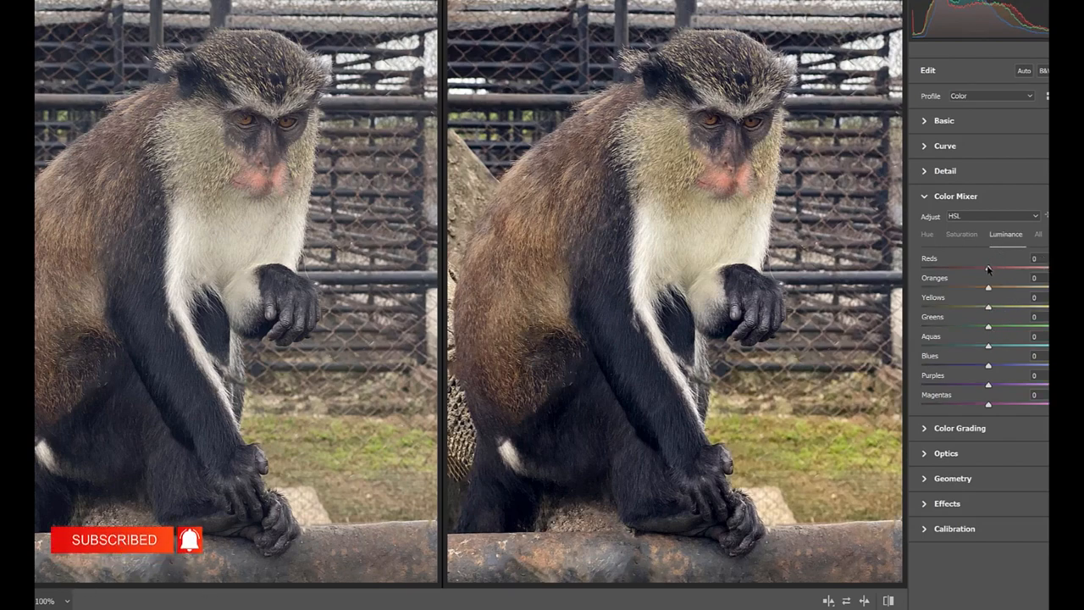
mouse_move(989, 268)
mouse_down()
mouse_move(1012, 268)
mouse_move(982, 269)
mouse_up()
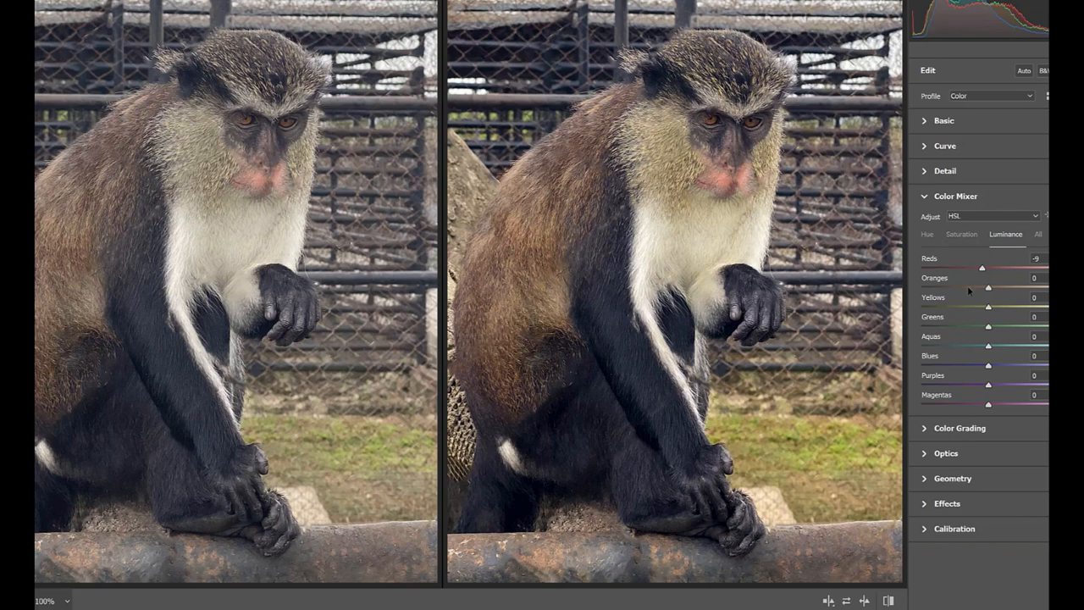
click(960, 235)
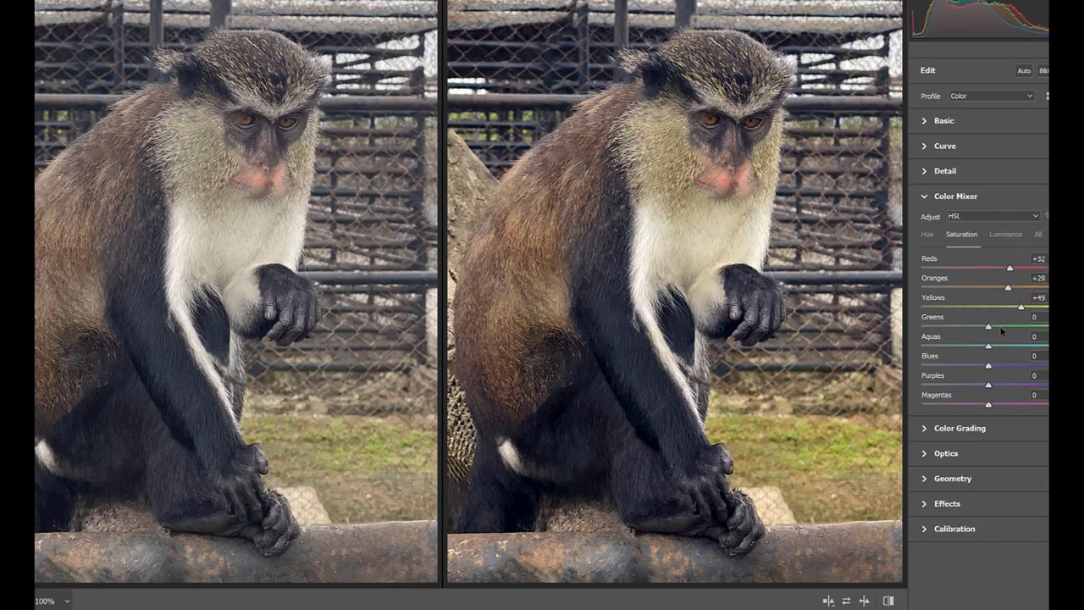
drag(1001, 329, 1014, 329)
drag(988, 365, 1005, 384)
click(929, 234)
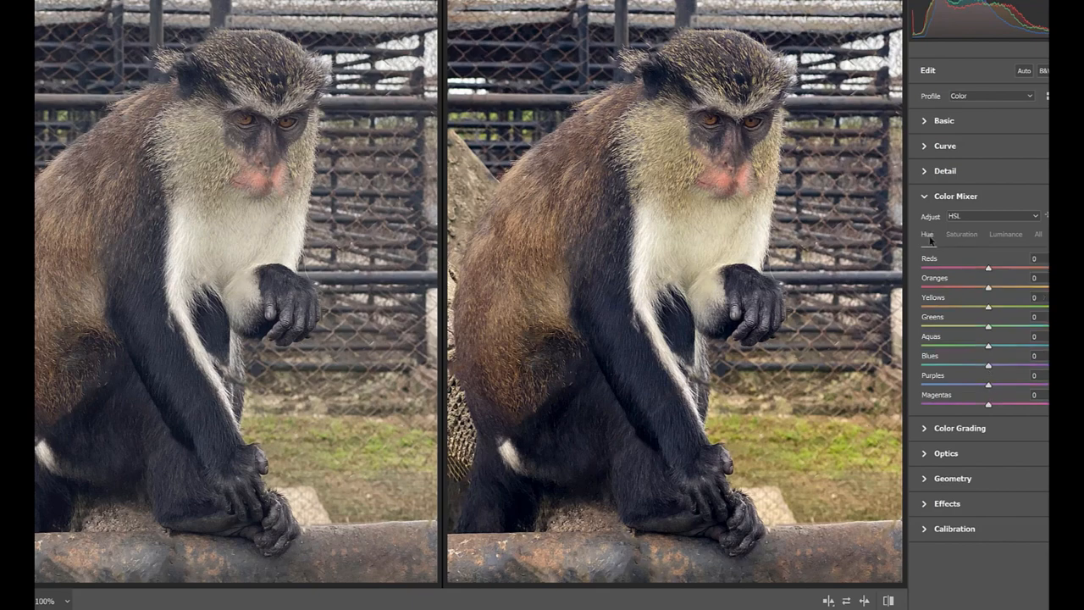
Darken the photo's edges by setting the Vignetting effect to -22
click(945, 196)
click(944, 296)
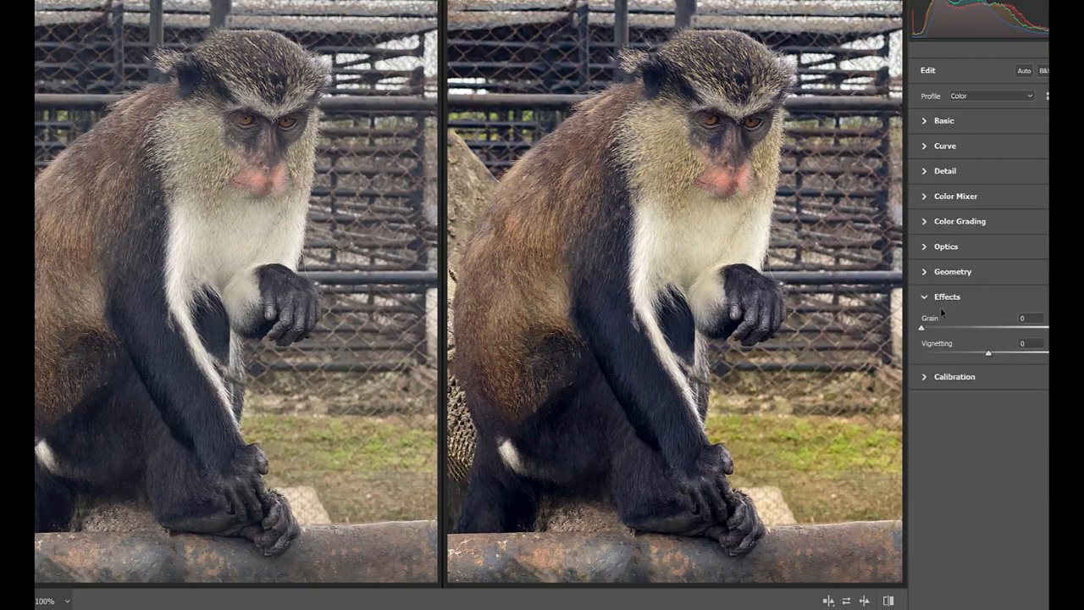
drag(985, 353, 974, 356)
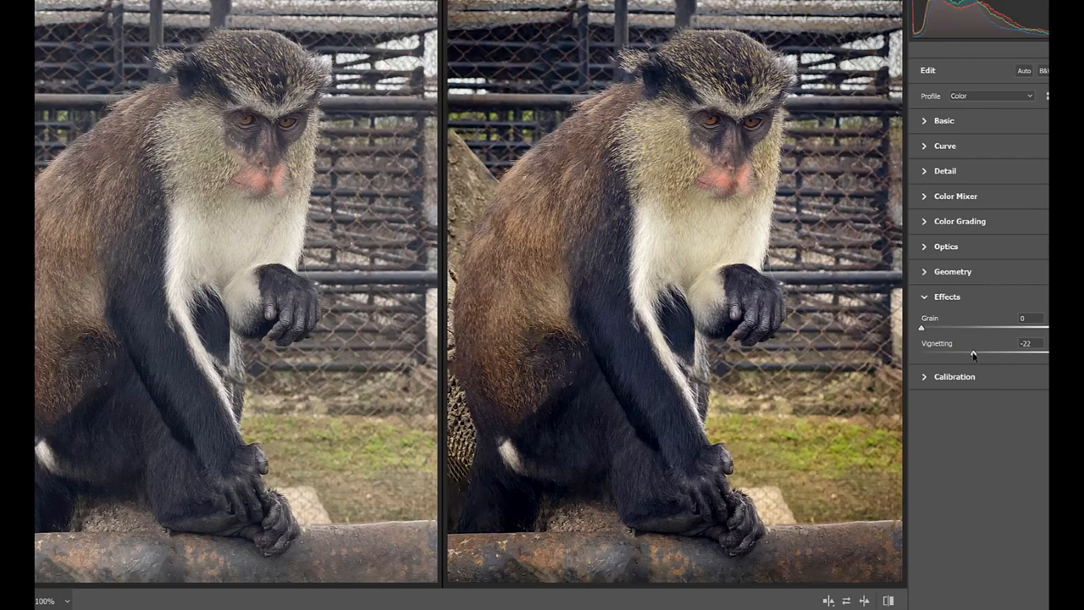
In the basic tone adjustments, set Highlights to +31 and raise Dehaze and Exposure slightly
click(953, 126)
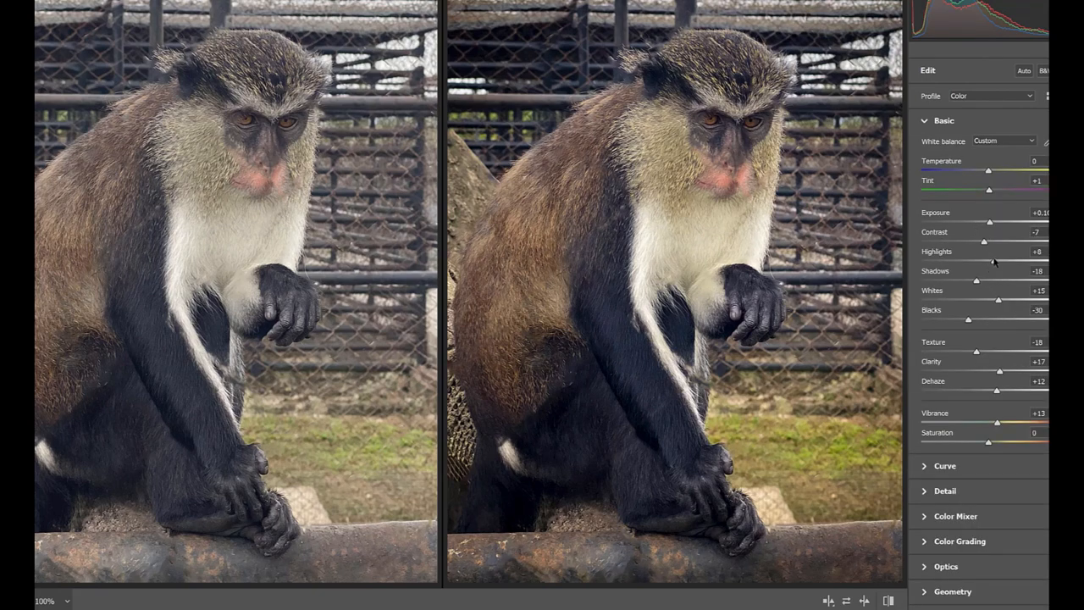
drag(994, 261, 1009, 265)
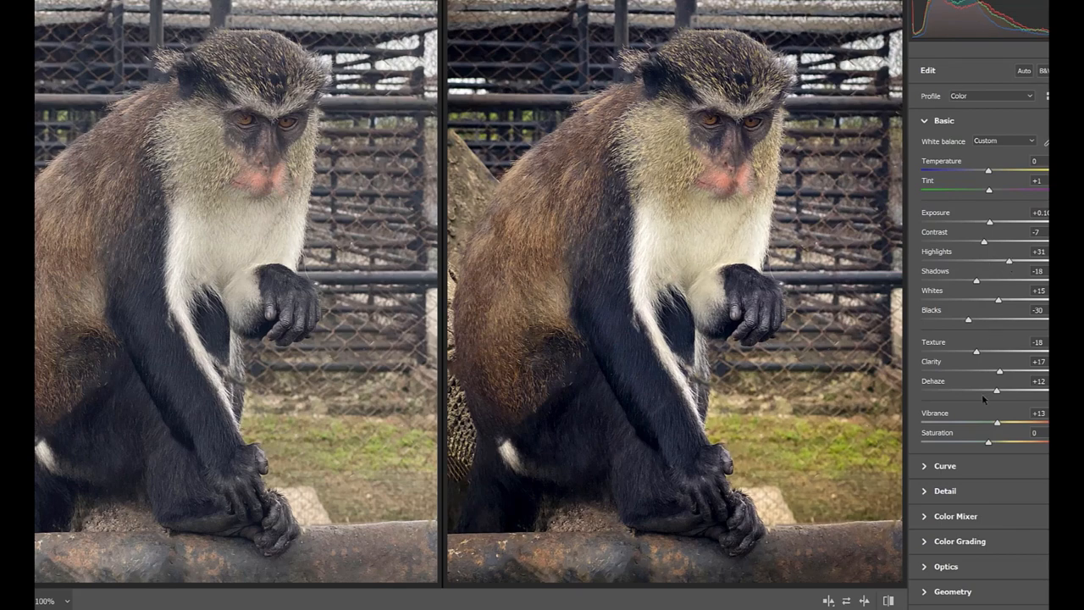
drag(997, 392, 1002, 392)
drag(990, 222, 993, 224)
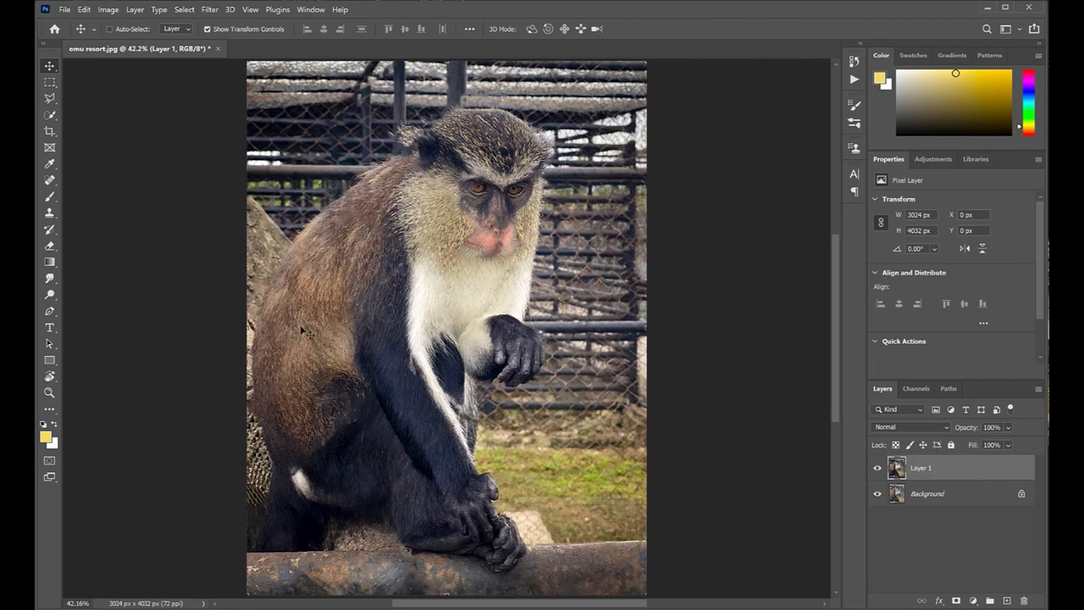
View the retouched photo in full-screen mode on a black background with the interface hidden
key(f)
key(f)
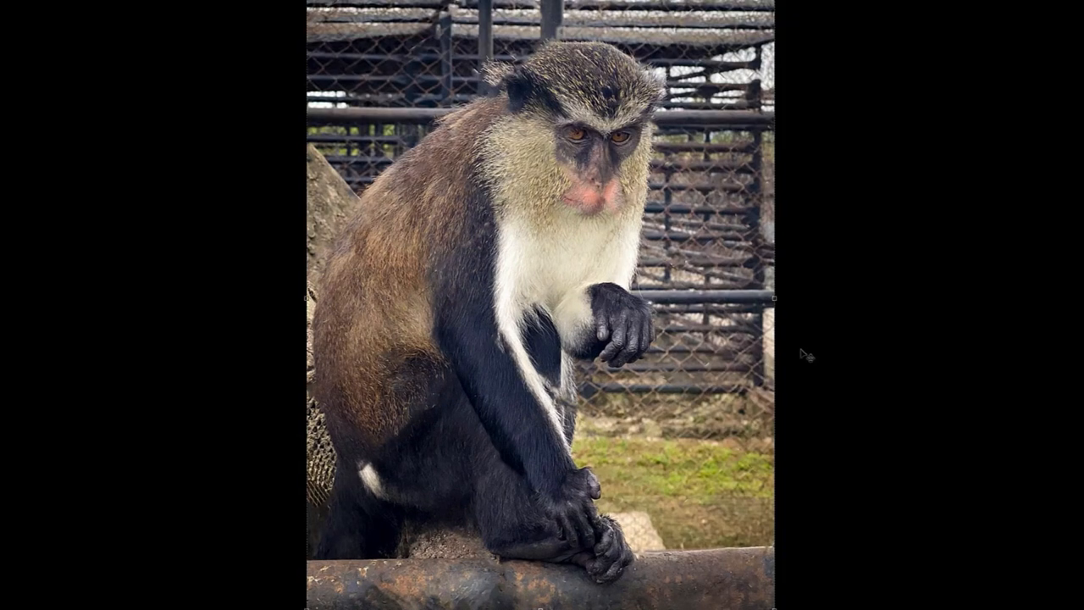